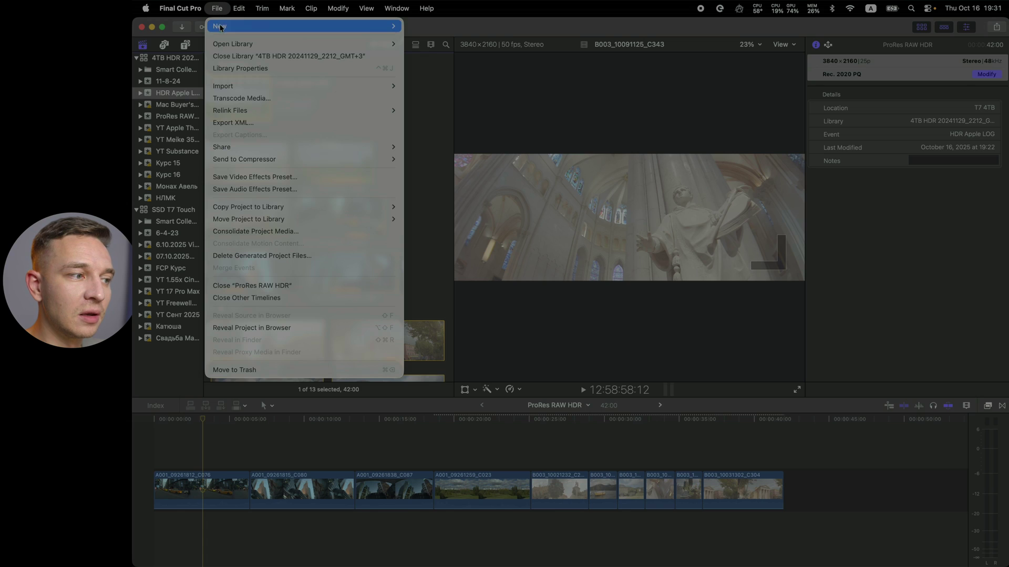
Step: Open the new project settings, choose Wide Gamut HDR - Rec. 2020 PQ as the color space, and cancel the project
left_click(418, 27)
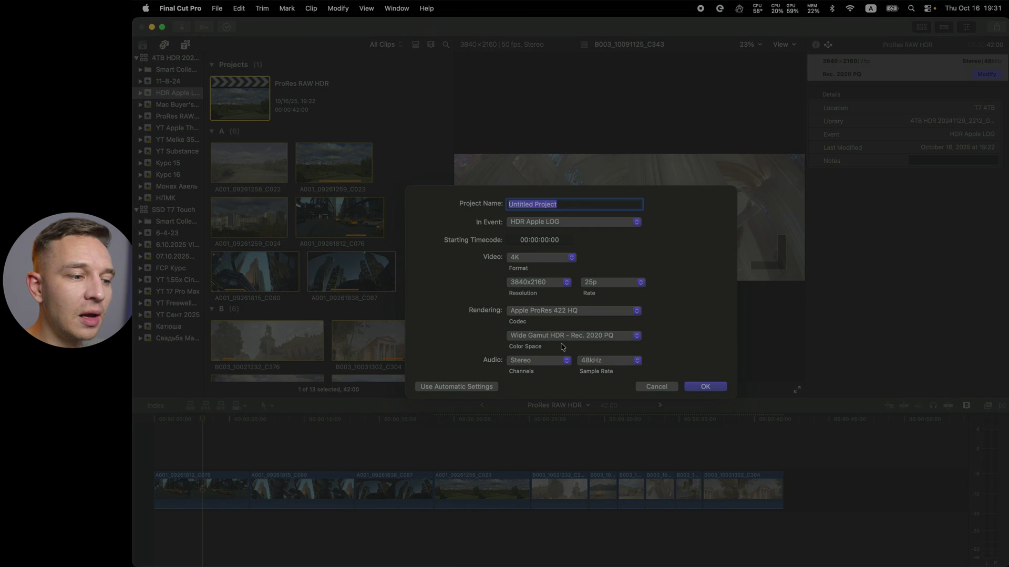
left_click(591, 337)
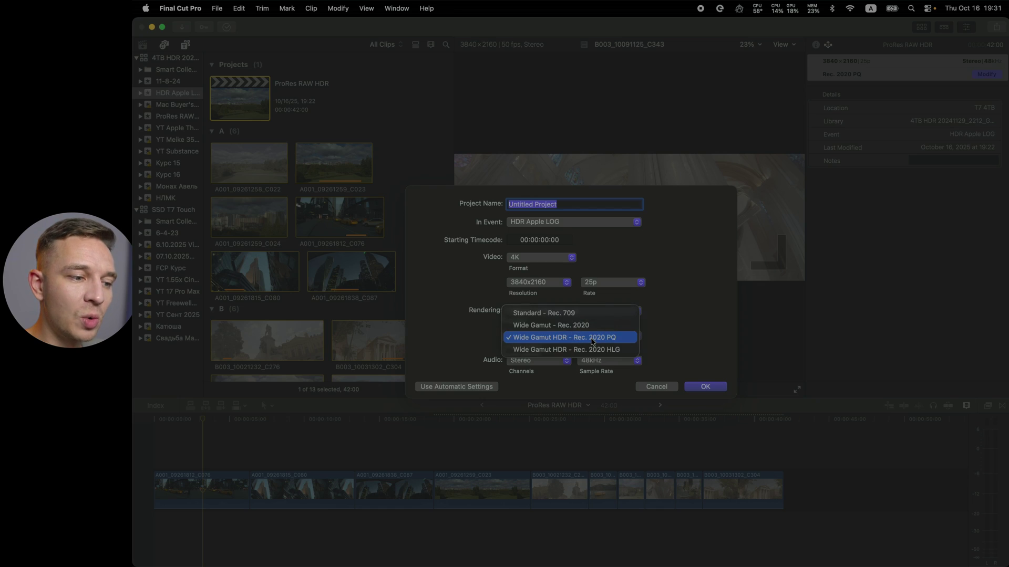
left_click(620, 338)
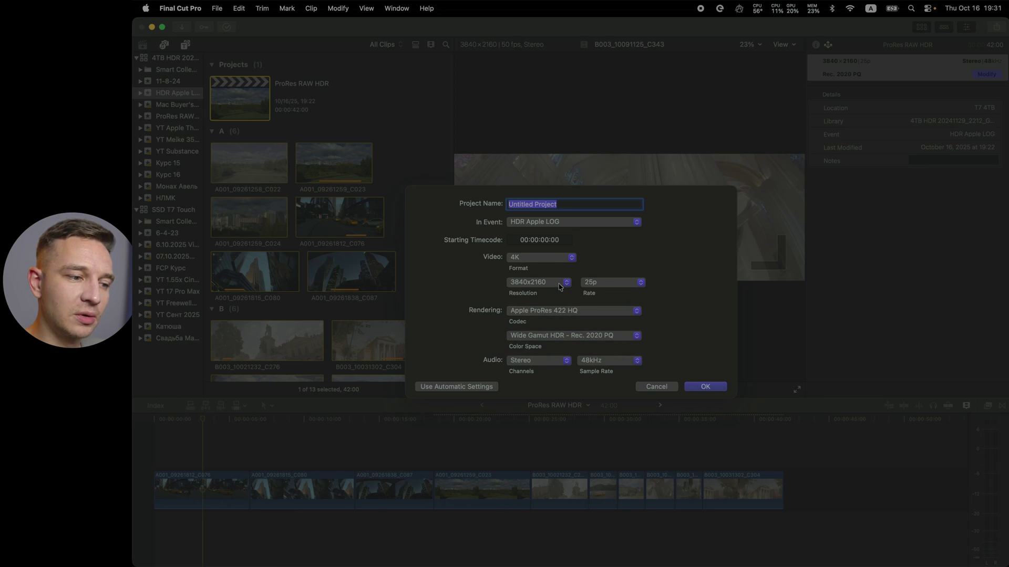
left_click(655, 388)
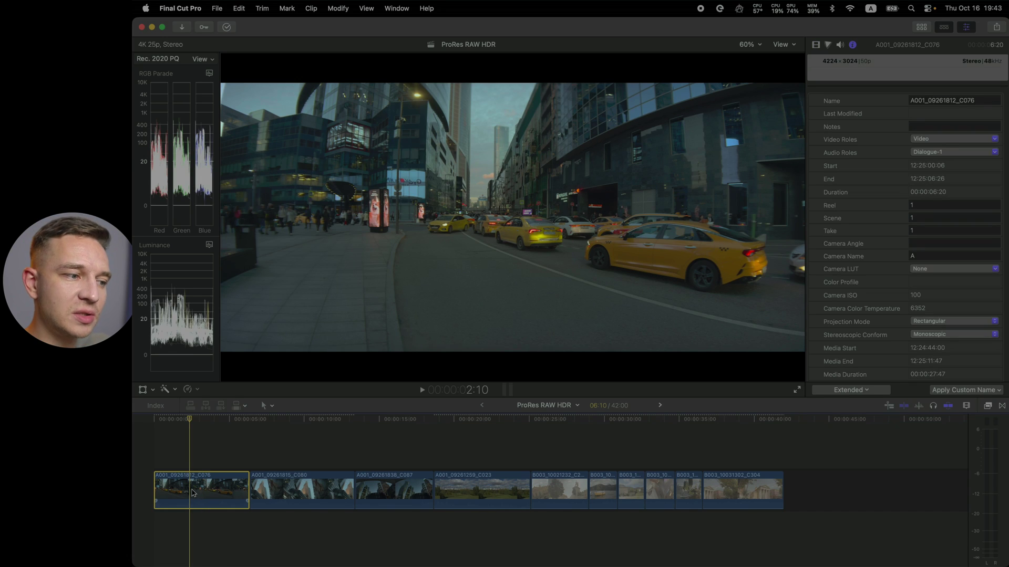
Step: Open the ProRes RAW settings of the taxi street clip and set its processing to iPhone ProRes RAW
scroll(870, 187, "down", 5)
scroll(871, 186, "down", 3)
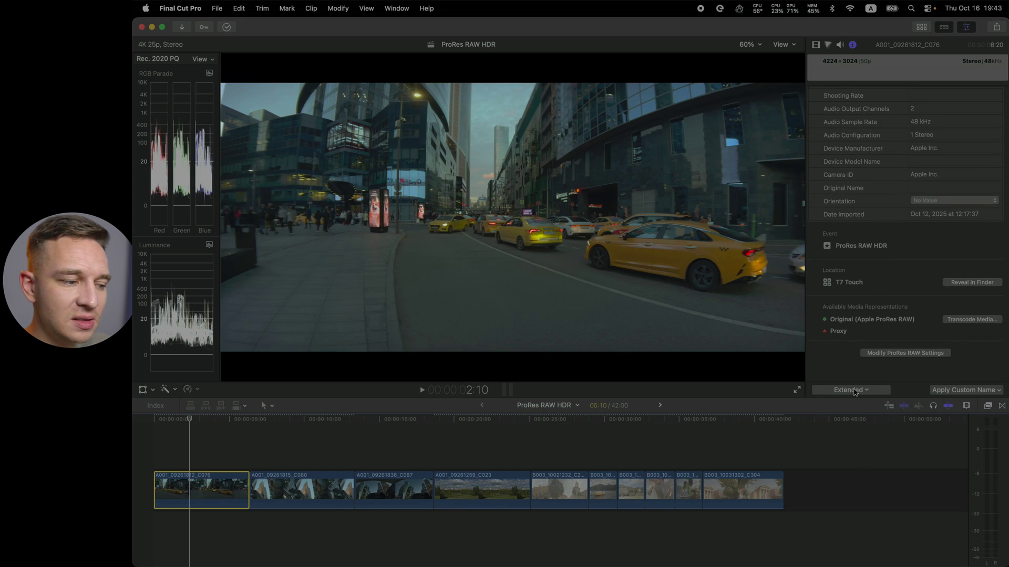
left_click(902, 353)
left_click_drag(743, 305, 755, 306)
left_click(734, 352)
left_click(735, 361)
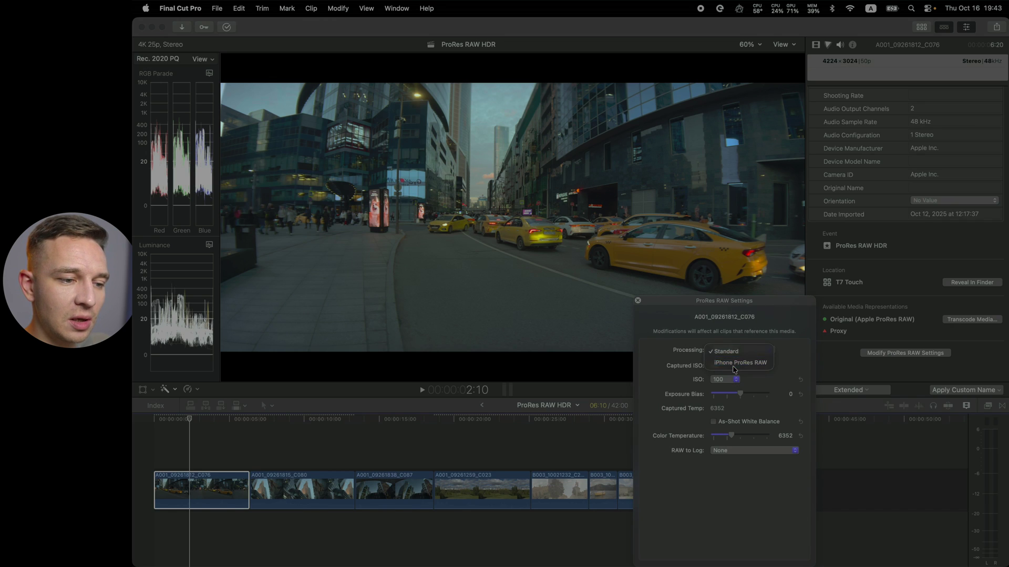
Step: Set the clip's ISO to 250 and replace the as-shot white balance with color temperature 6962 and tint 26
left_click(732, 381)
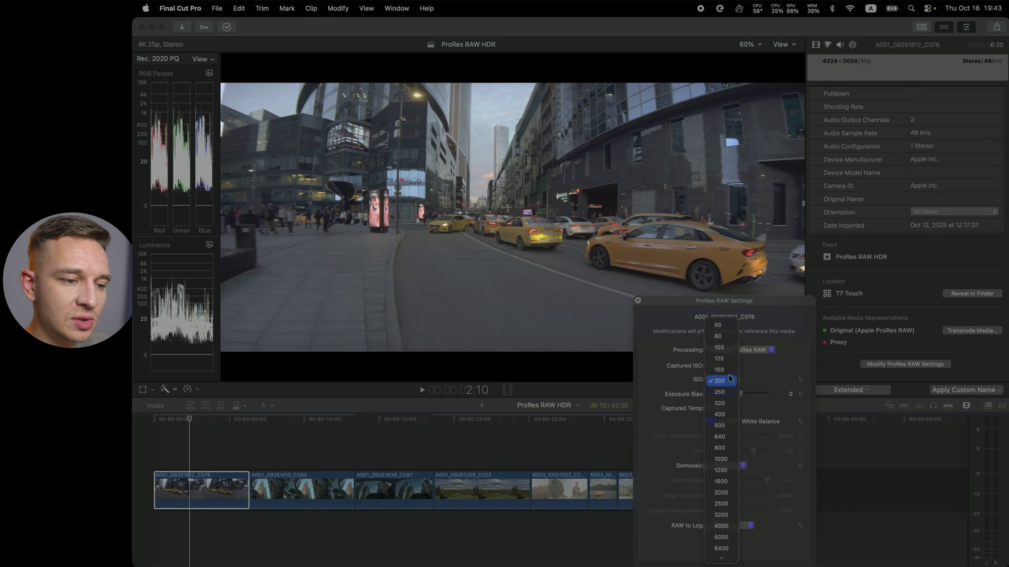
left_click(733, 392)
left_click(714, 421)
left_click_drag(733, 437, 754, 451)
Step: Set Demosaic to Custom with detail enhancement +0.02, set RAW to Log to Apple Log 2, and close the RAW settings
left_click(743, 466)
left_click(738, 479)
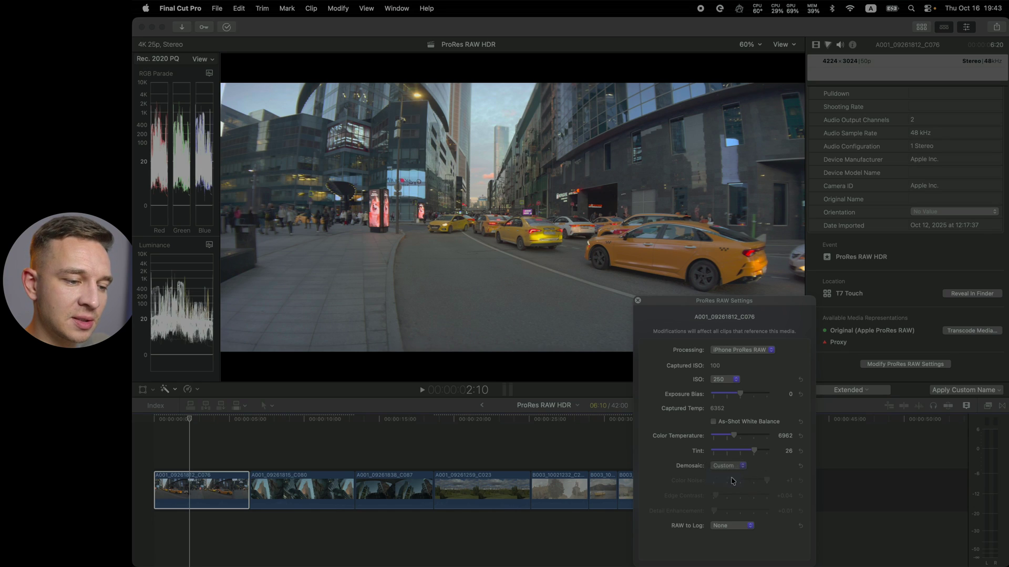
left_click_drag(713, 510, 714, 510)
left_click(729, 527)
left_click(735, 550)
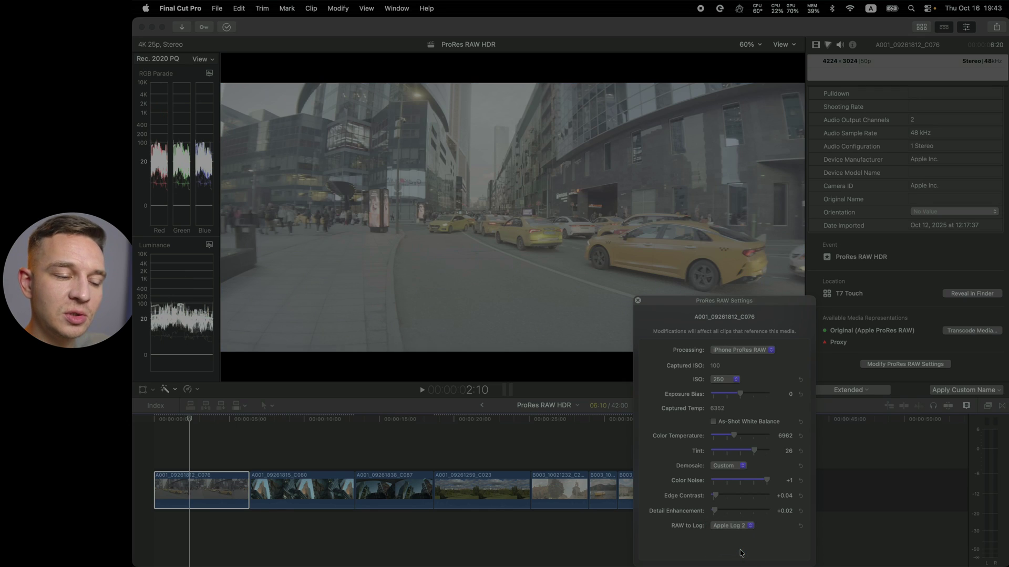
left_click(638, 300)
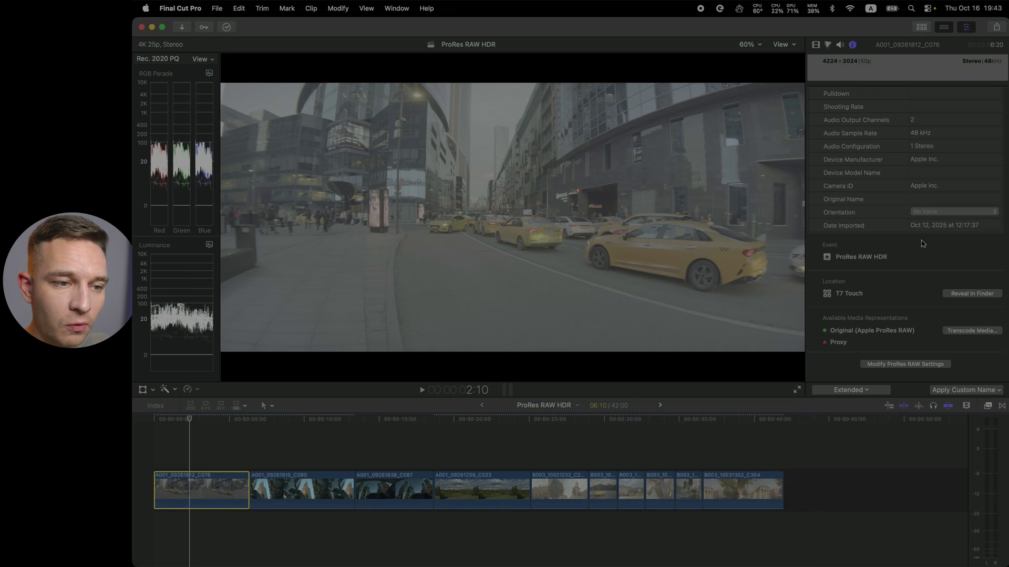
Step: Assign the Apple Log 2 camera LUT to the taxi street clip
scroll(921, 241, "up", 5)
scroll(921, 241, "down", 2)
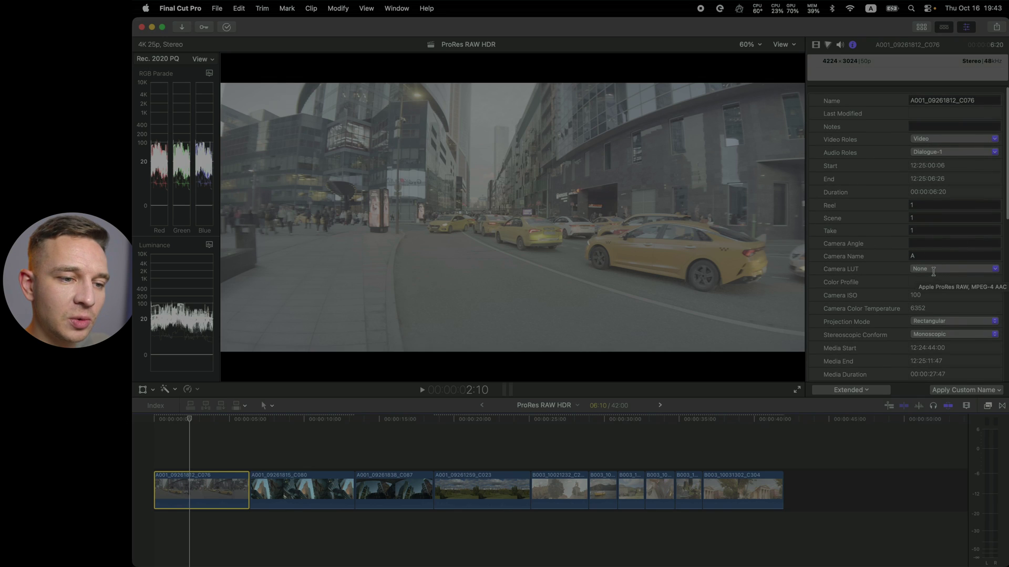
left_click(934, 269)
left_click(930, 322)
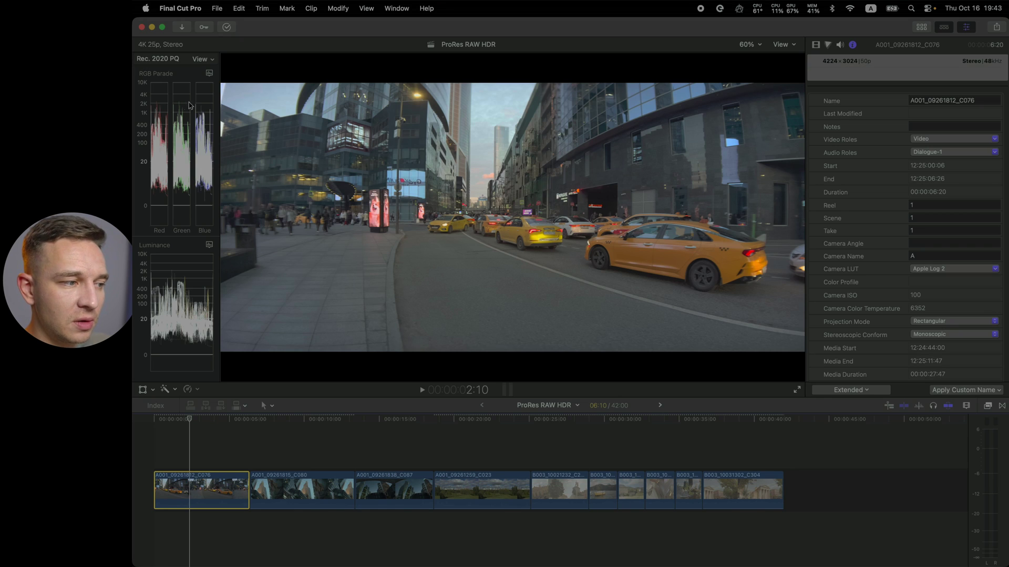
Step: Compare the taxi street clip with and without its Color Wheels correction
left_click(827, 46)
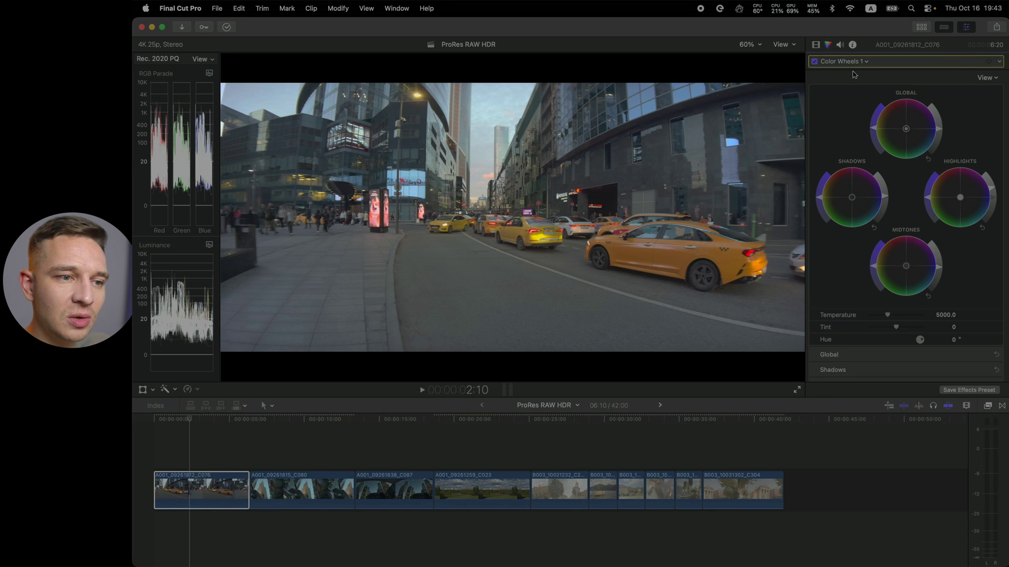
left_click(814, 61)
left_click(815, 61)
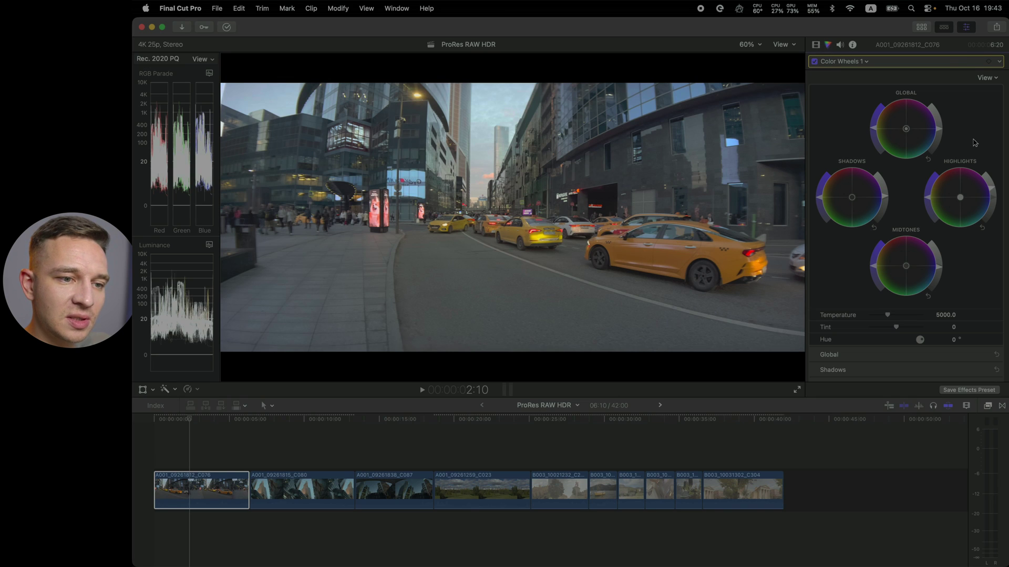
Step: Adjust the highlights brightness of the taxi street clip in Color Wheels, trying it brighter and darker
left_click_drag(992, 193, 993, 188)
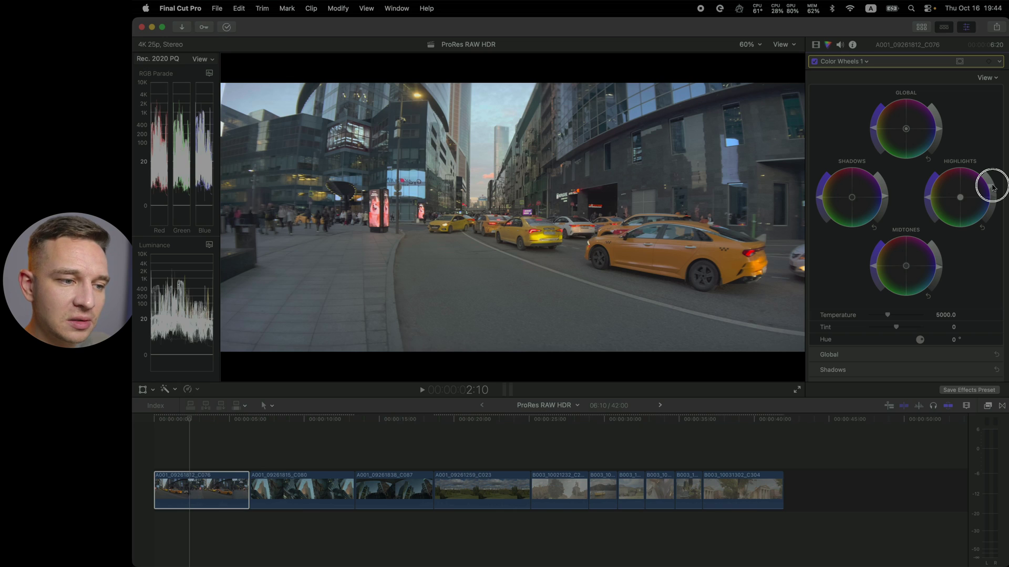
left_click_drag(991, 187, 987, 152)
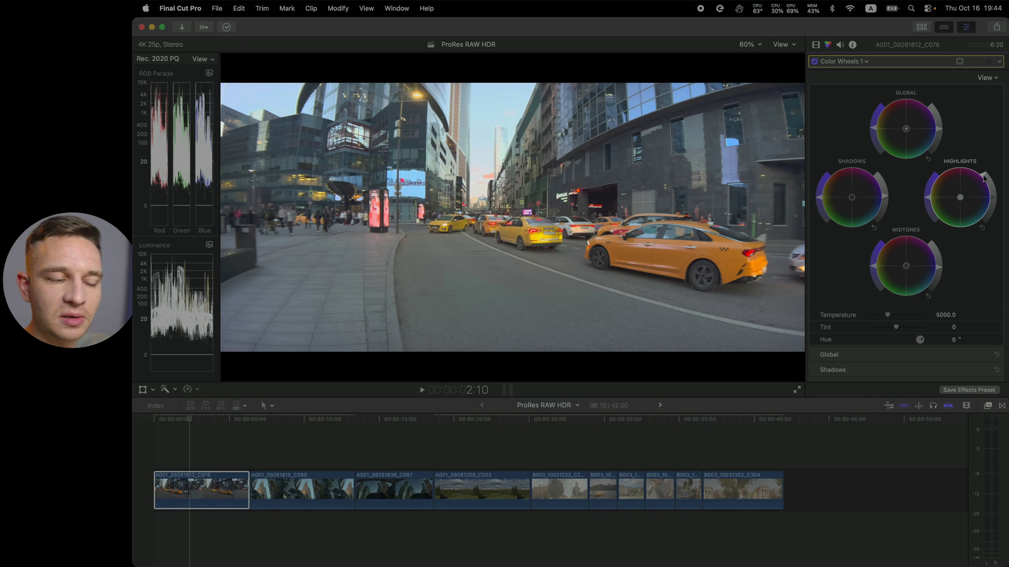
left_click_drag(984, 179, 996, 206)
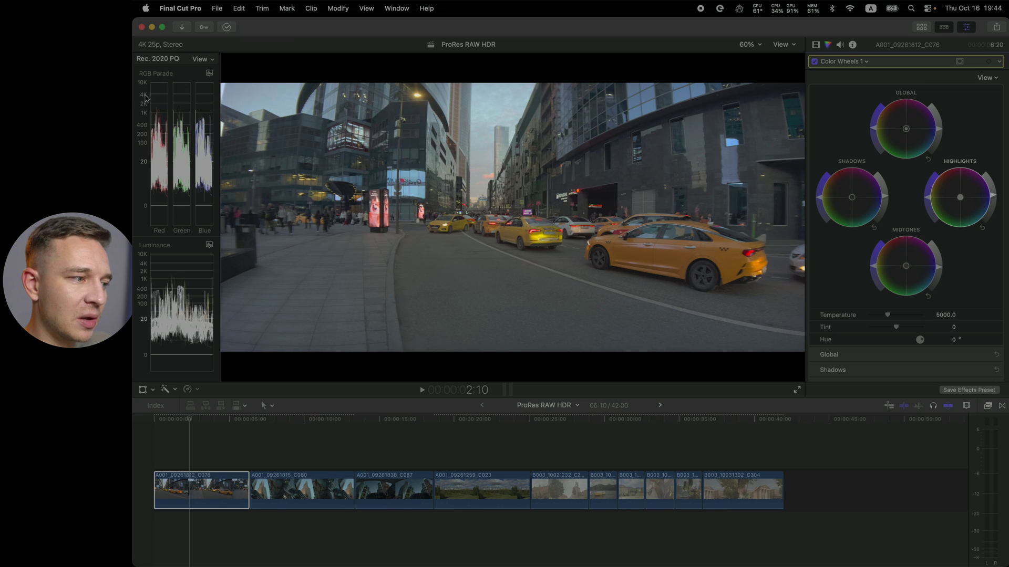
left_click_drag(997, 197, 992, 193)
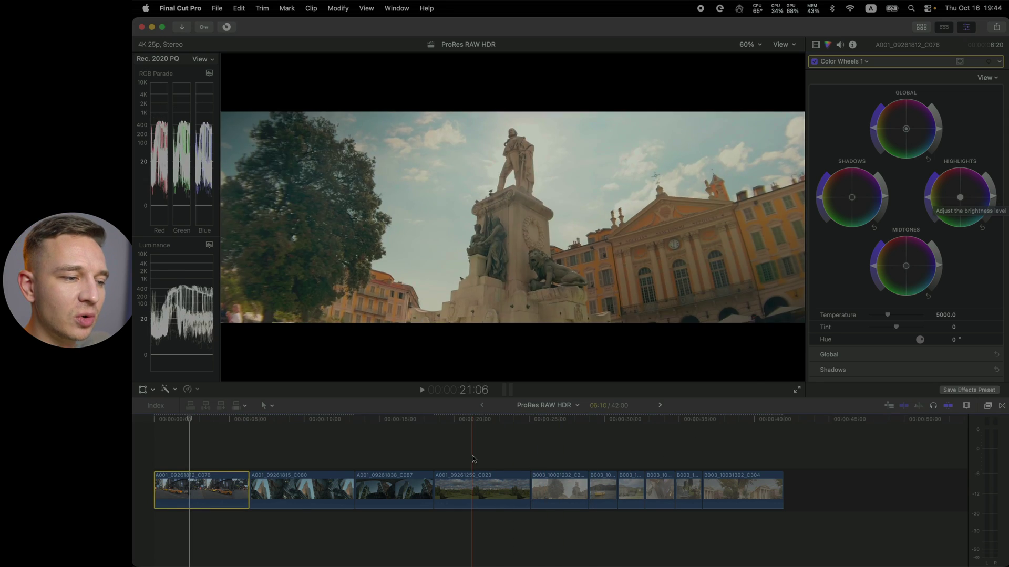
Step: Set the Color Wheels temperature of the park landscape clip to 5213
left_click(476, 503)
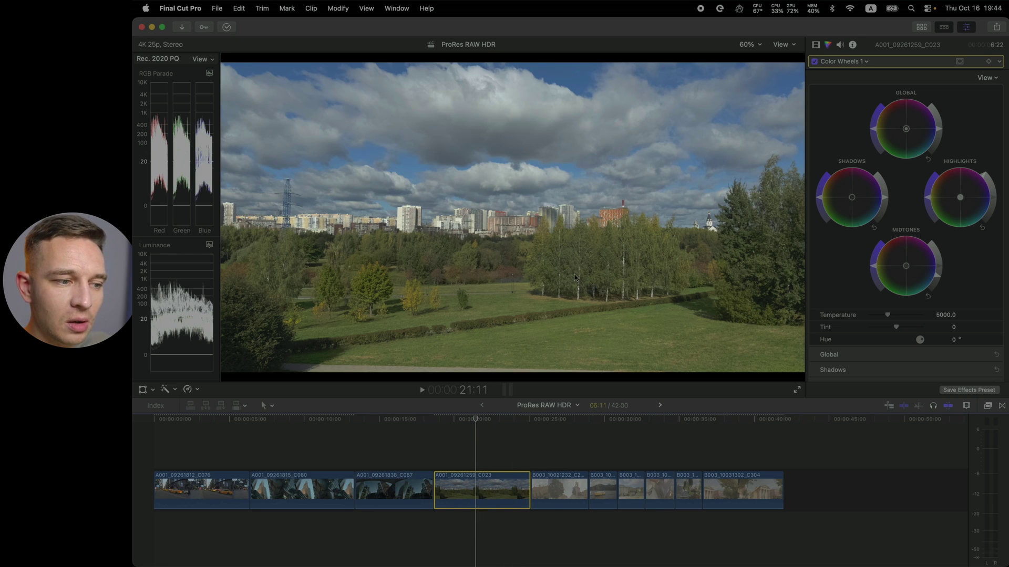
left_click_drag(887, 315, 891, 317)
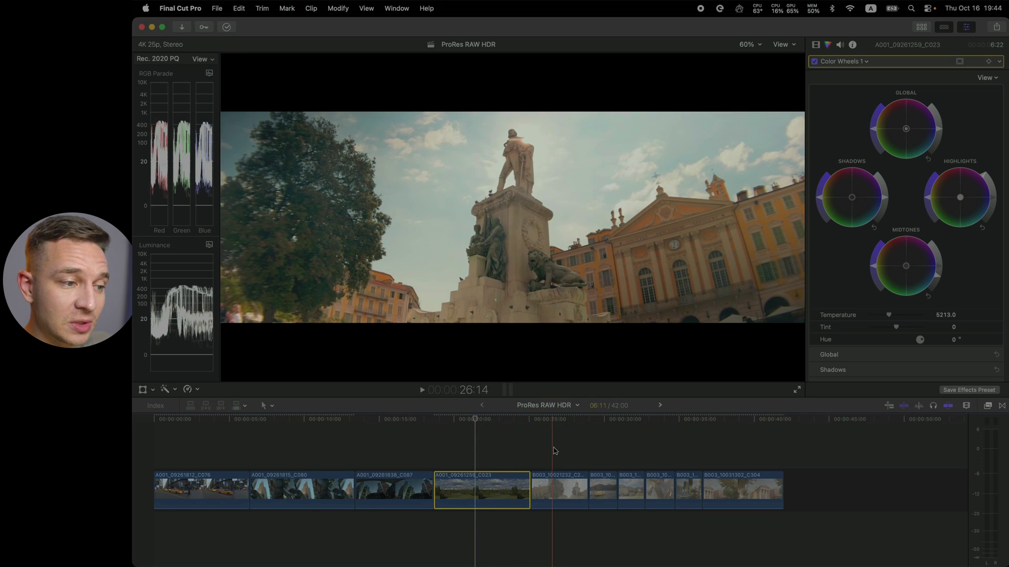
Step: Examine the extended metadata of the statue clip B003_10021232_C276, including its codec and media representations
left_click(541, 445)
left_click(544, 502)
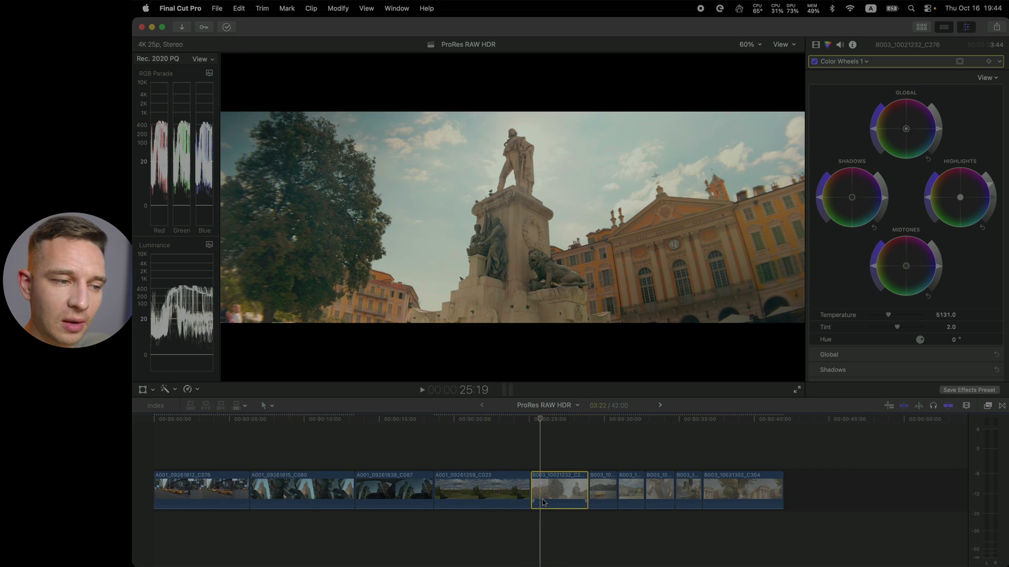
left_click(852, 46)
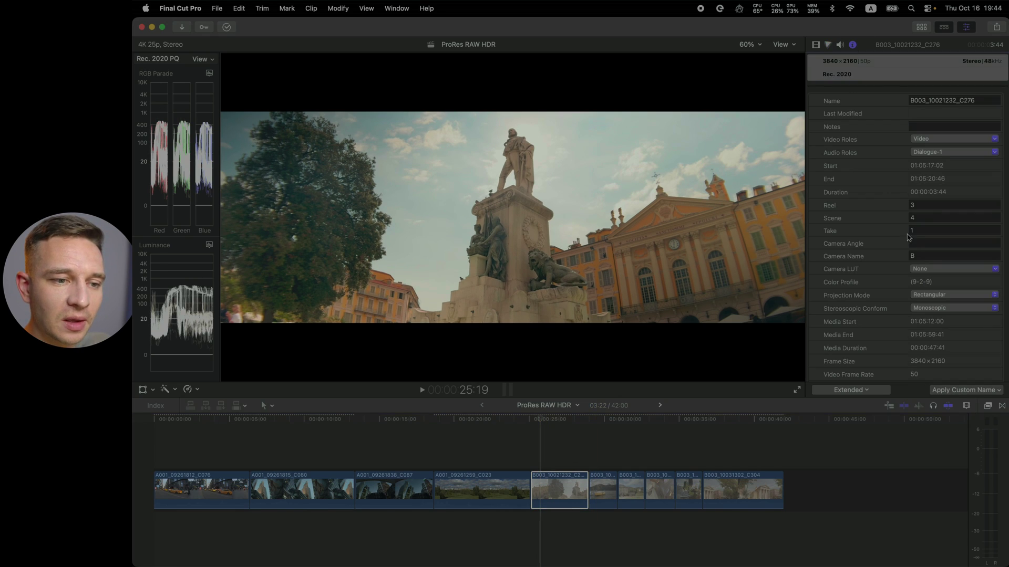
scroll(888, 274, "down", 10)
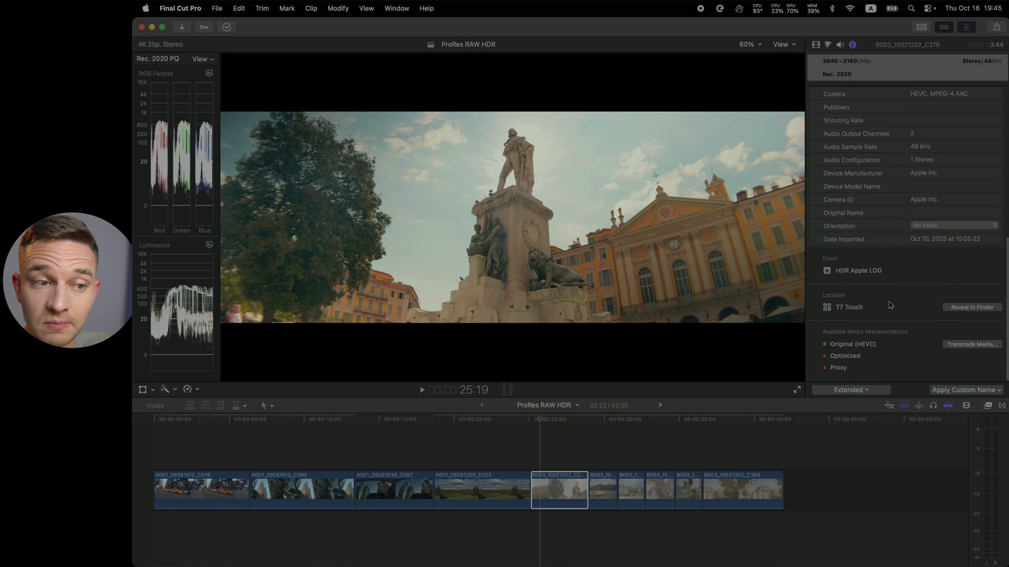
Step: Show the statue clip's video effects and compare the image with and without Color Wheels 1
left_click(816, 45)
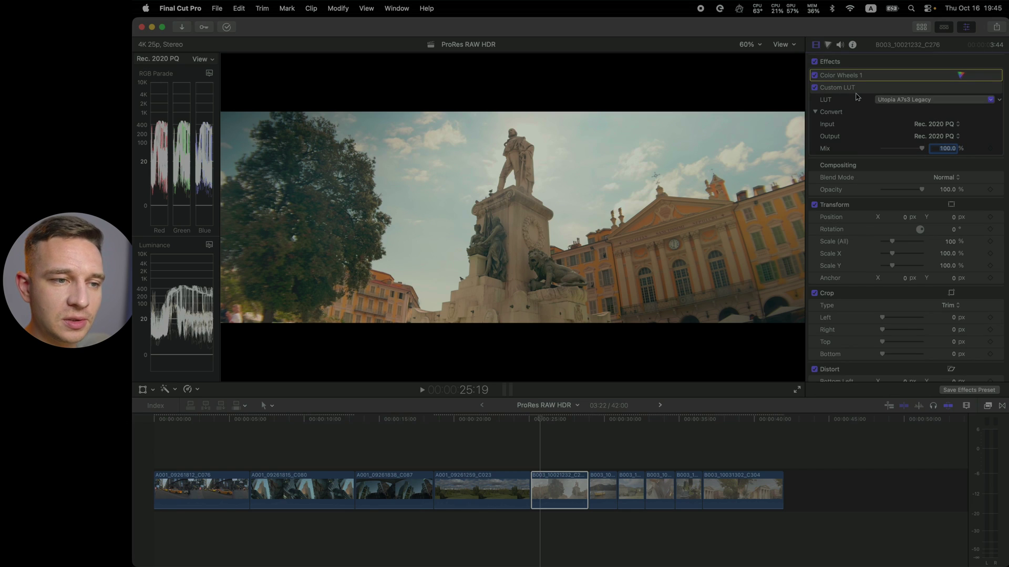
left_click(814, 75)
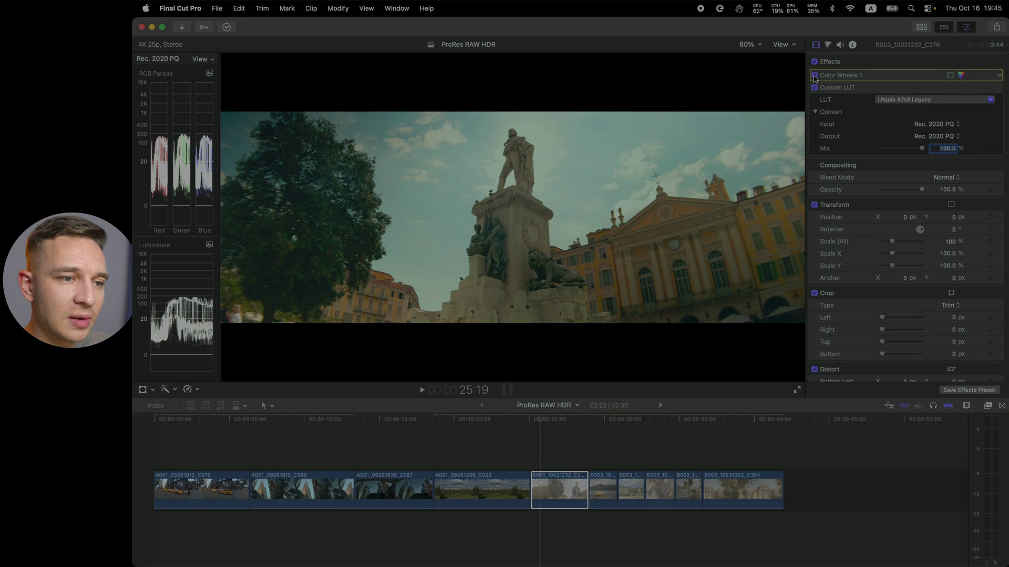
left_click(814, 75)
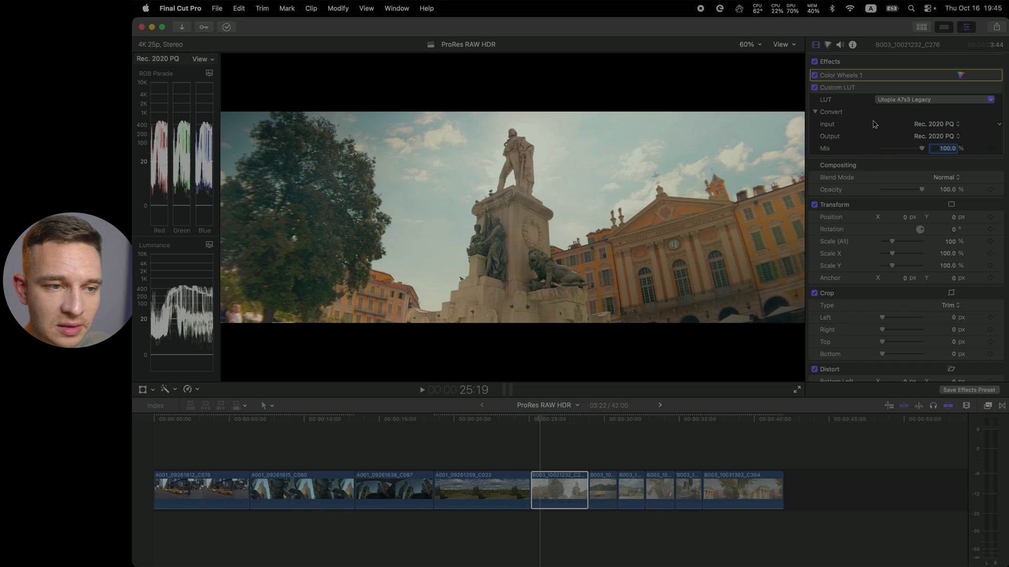
Step: Try Rec. 709 as both the input and output conversion of the statue clip's Custom LUT
left_click(935, 124)
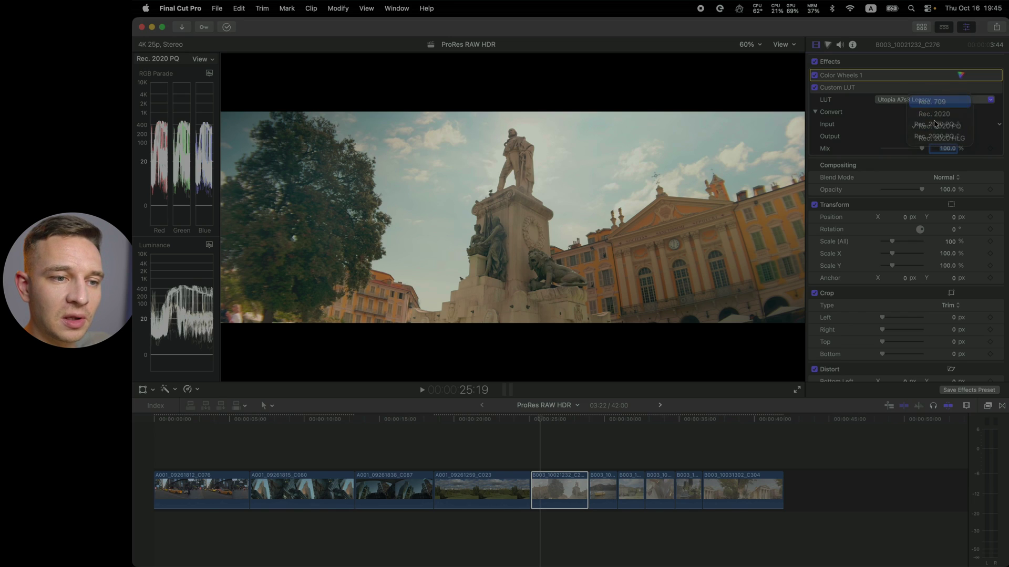
left_click(931, 101)
left_click(941, 136)
left_click(933, 112)
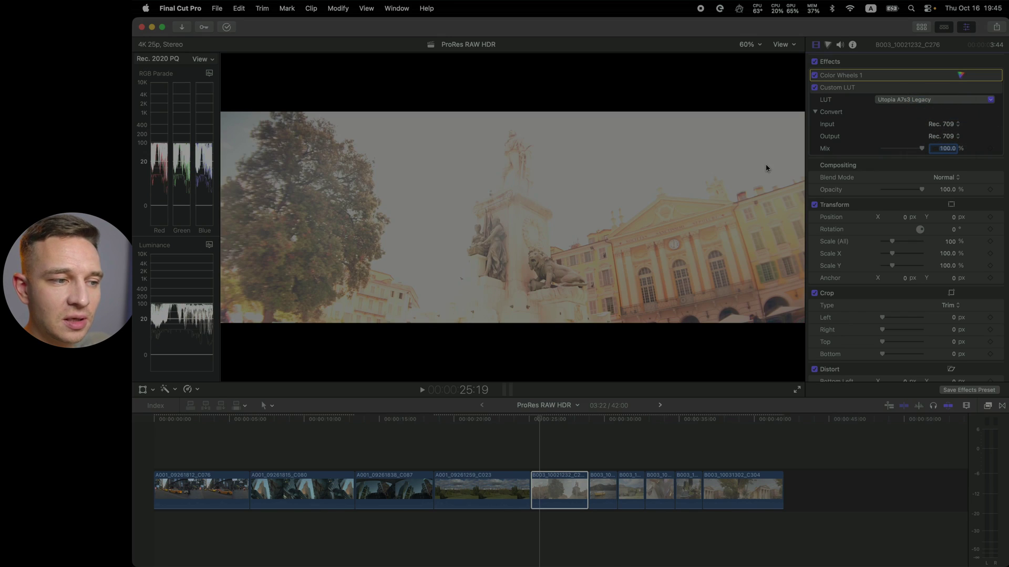
Step: Return the Custom LUT's input and output conversion to Rec. 2020 PQ
left_click(935, 125)
left_click(971, 151)
left_click(954, 136)
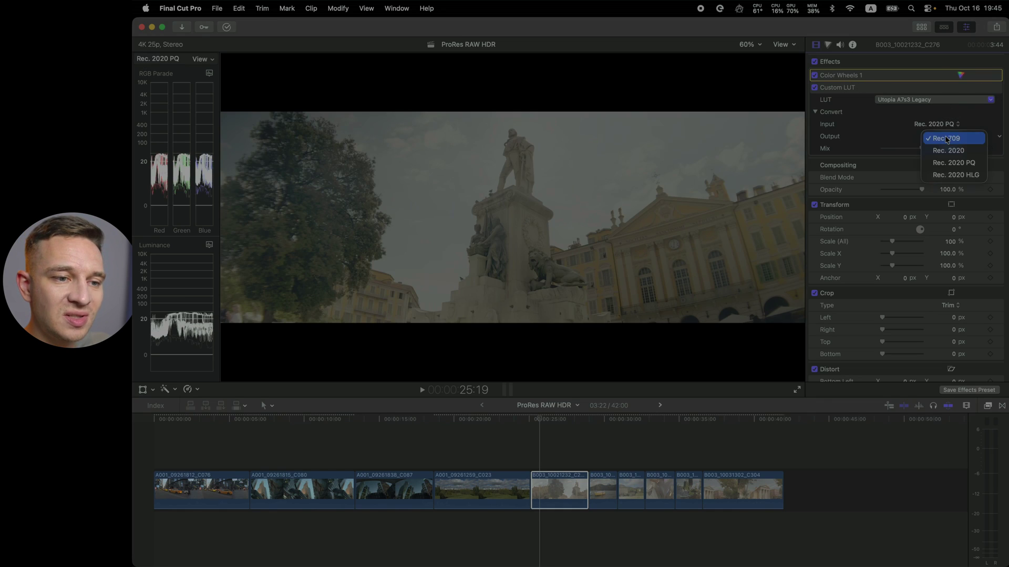
left_click(958, 140)
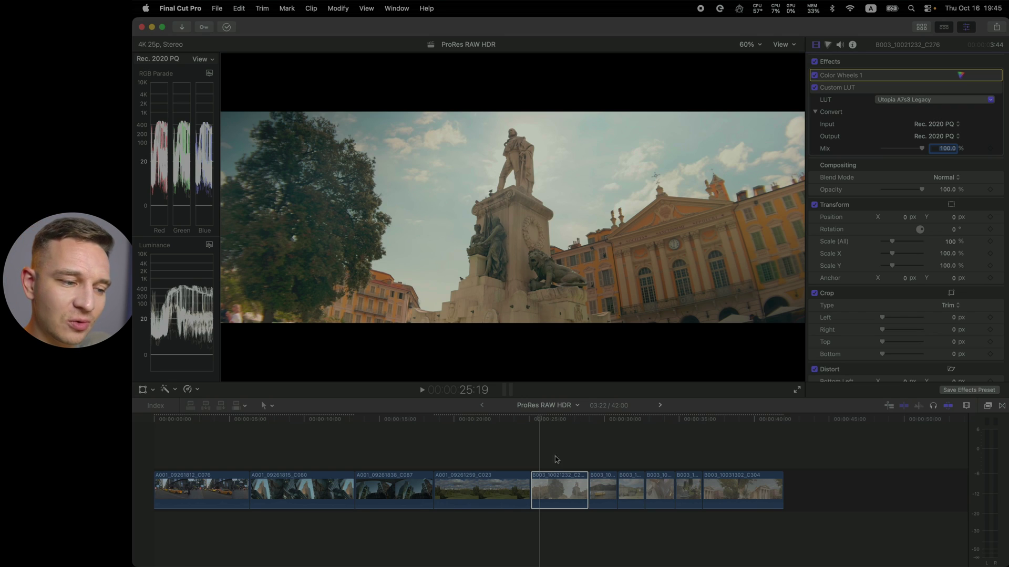
Step: Check the applied effects on the clip after the statue shot and on the fountain clip
left_click(603, 468)
left_click(602, 486)
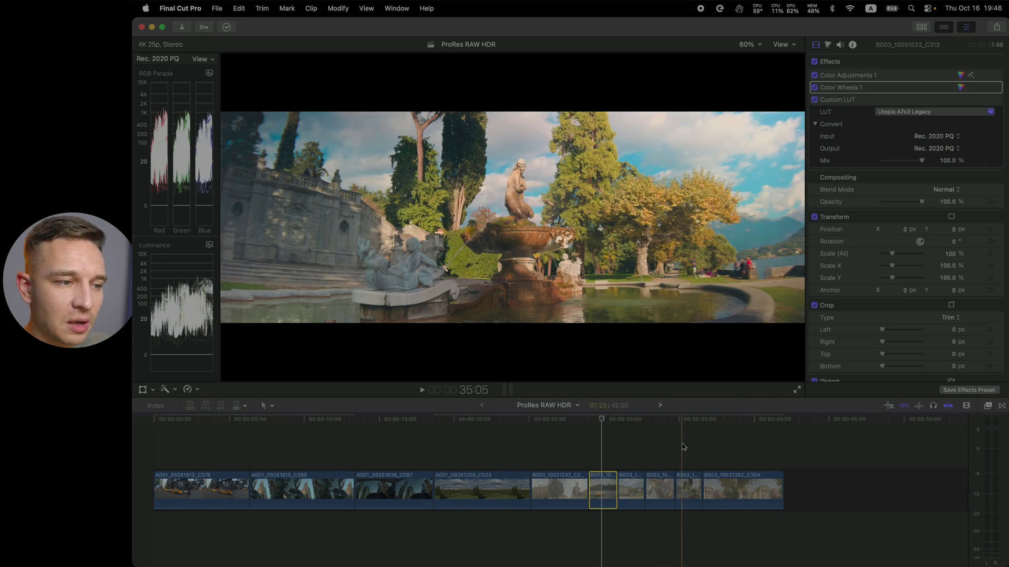
key("l")
left_click(684, 485)
Step: Search the effects for "lut" and apply Custom LUT to the last timeline clip, B003_10031302_C304
left_click(727, 469)
left_click(728, 479)
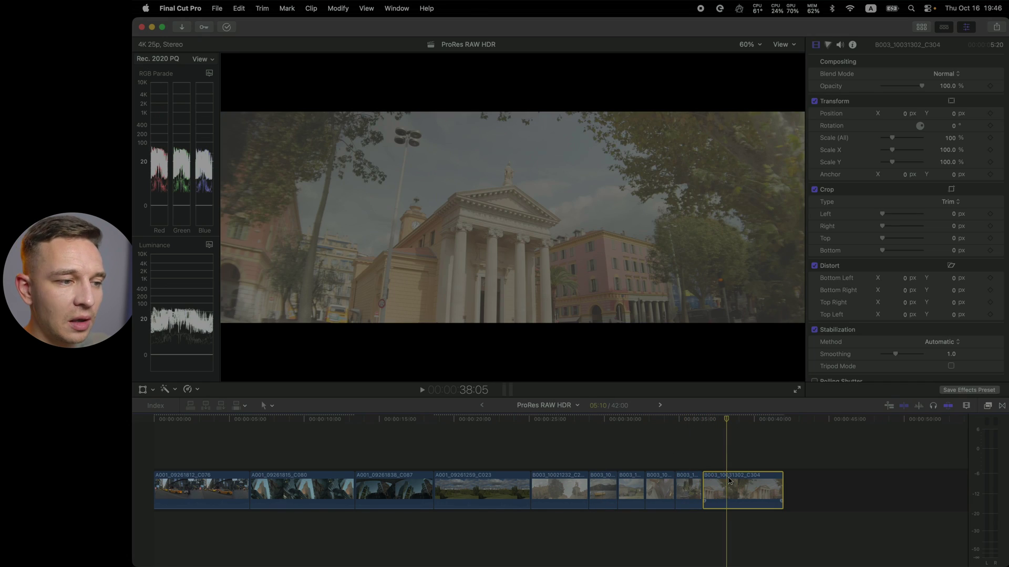
left_click(988, 406)
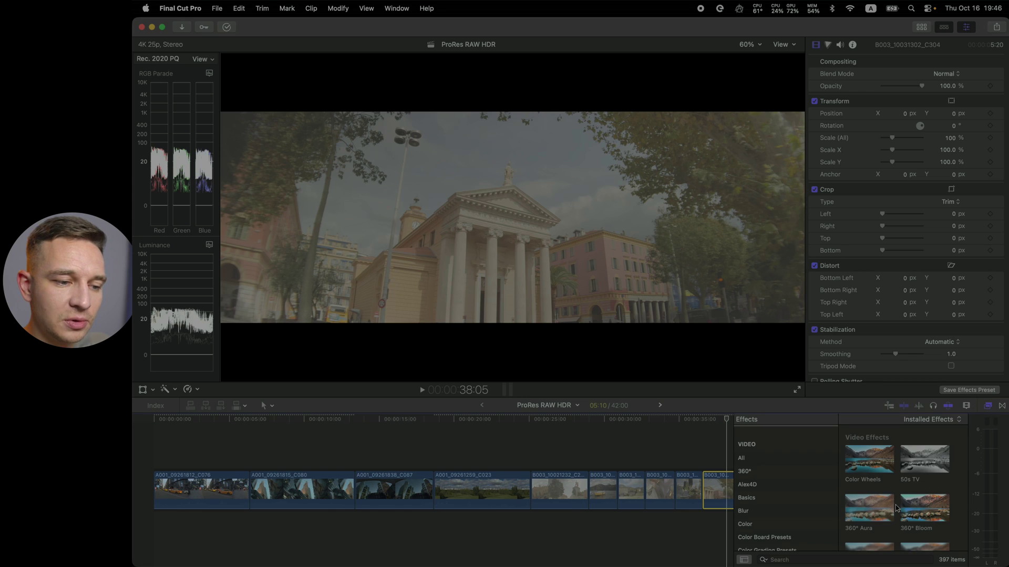
left_click(824, 560)
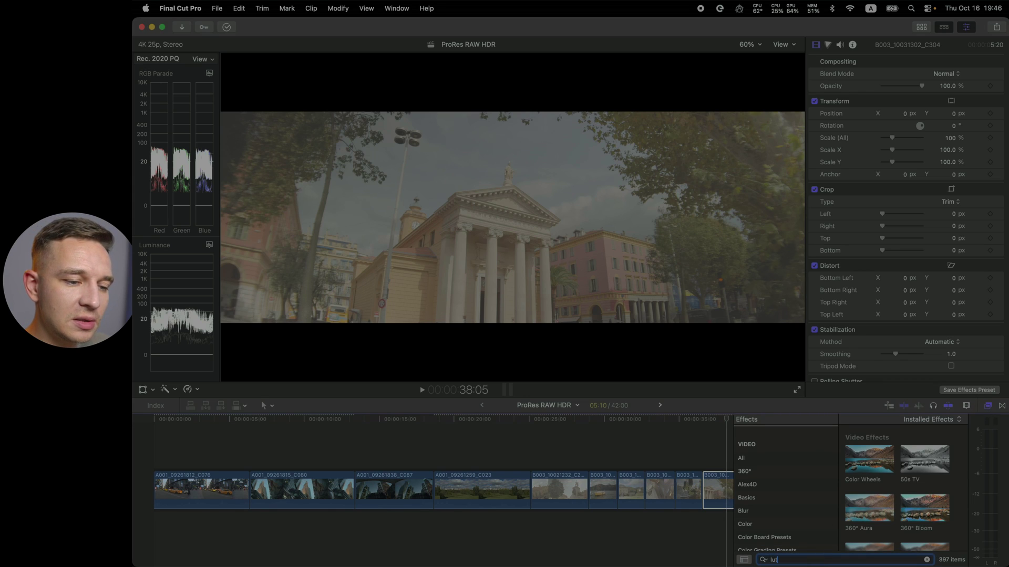
left_click_drag(869, 453, 721, 489)
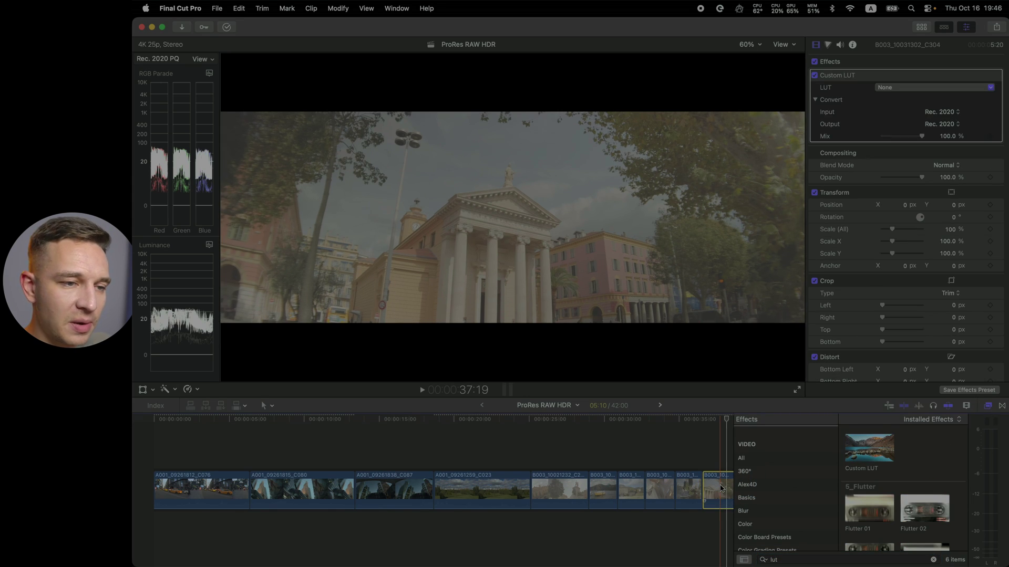
Step: Load the Utopia A7s3 Legacy LUT into the Custom LUT effect of clip B003_10031302_C304
left_click(907, 88)
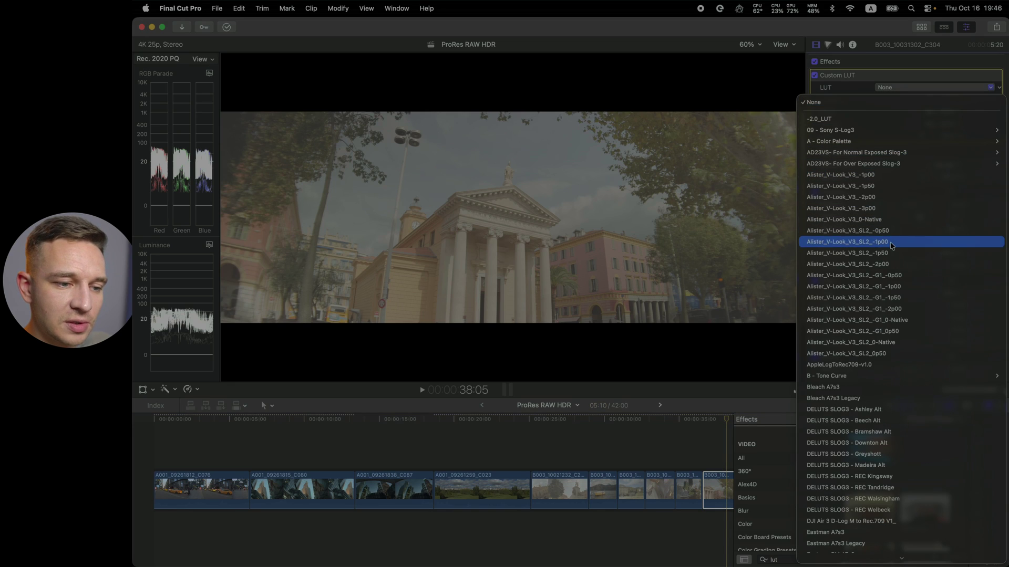
scroll(891, 245, "down", 15)
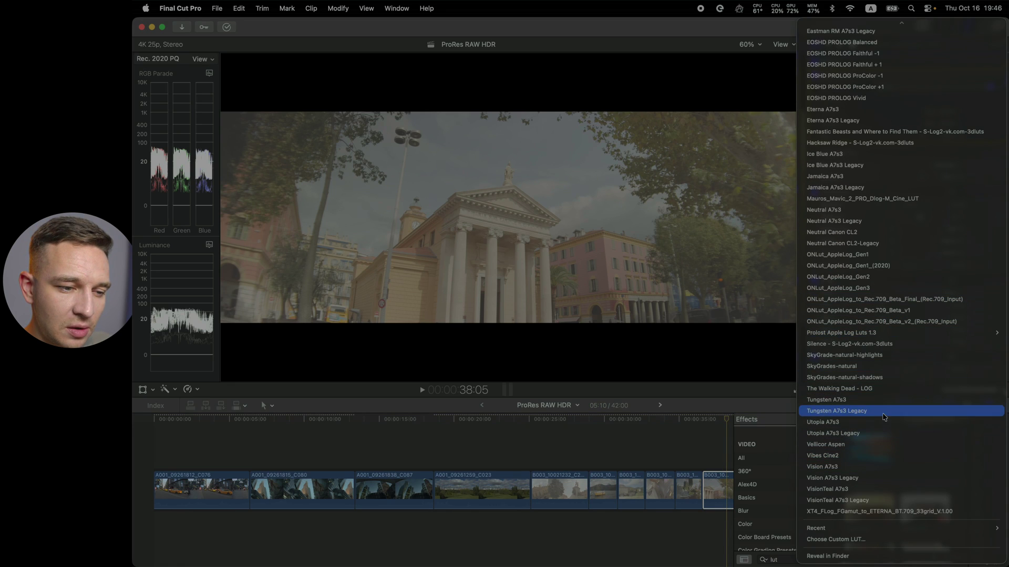
left_click(865, 434)
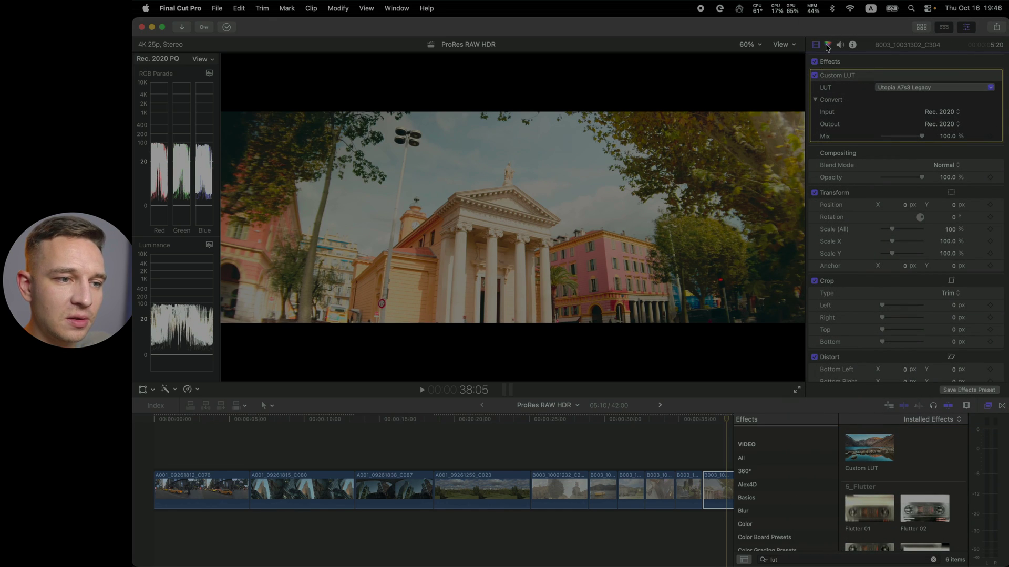
Step: Add a Color Wheels correction to the temple clip and place it above the Custom LUT effect
left_click(828, 44)
left_click(838, 61)
left_click(867, 108)
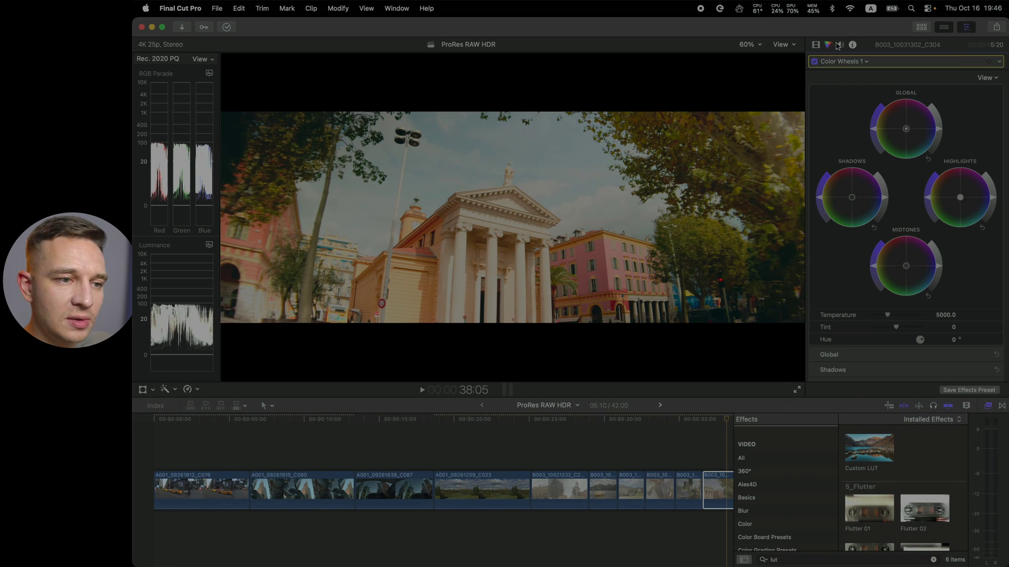
left_click(815, 45)
left_click_drag(851, 74, 852, 142)
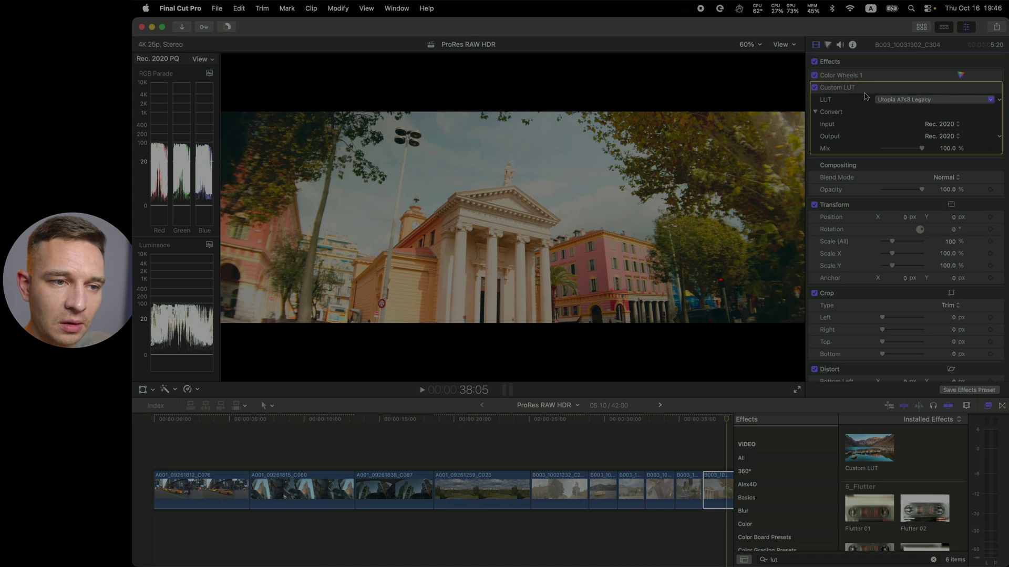
Step: Try raising the highlights brightness in the temple clip's Color Wheels and undo the change
left_click(963, 77)
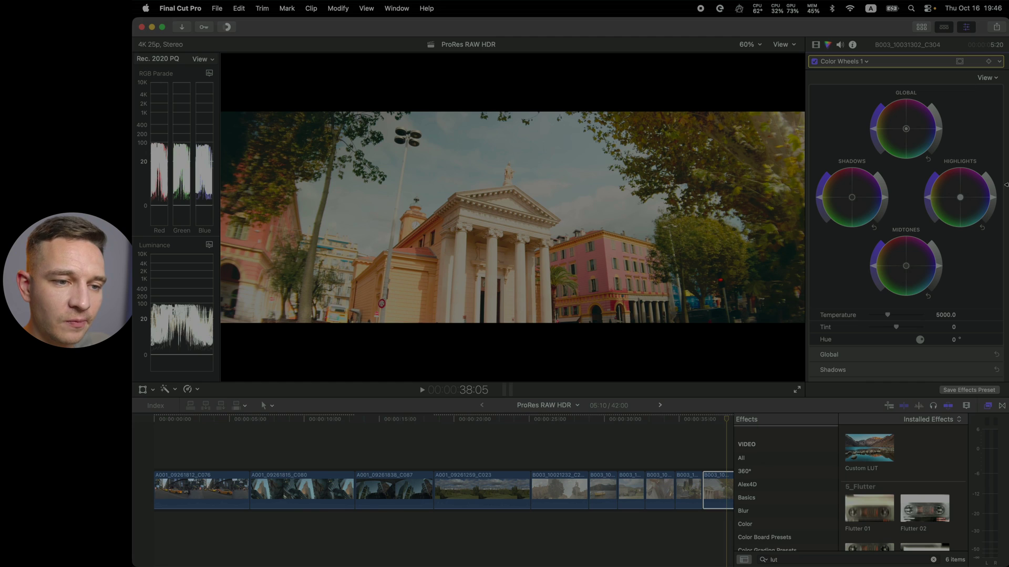
left_click_drag(990, 197, 996, 179)
key("super+z")
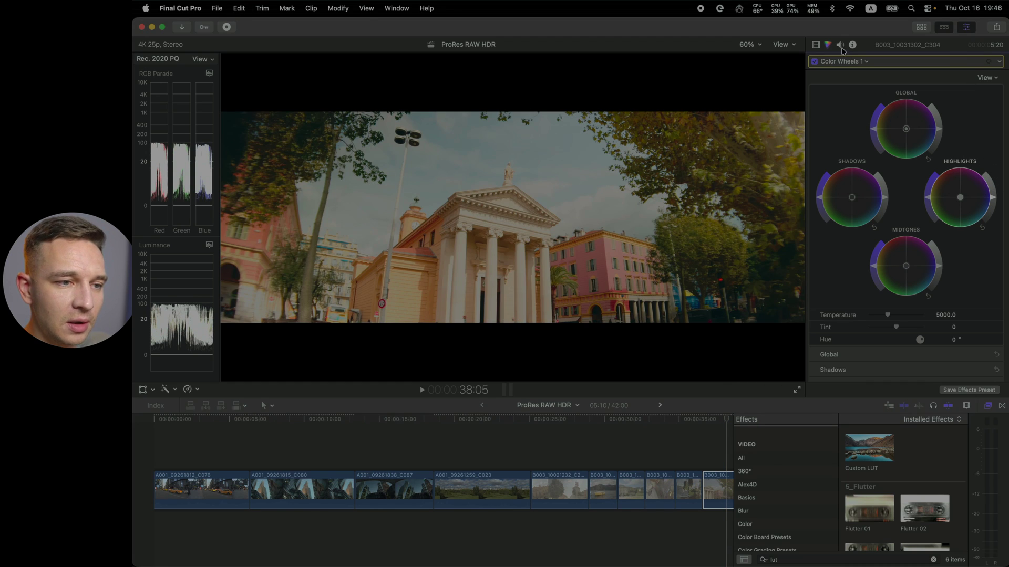
Step: Set both the input and output conversion of the temple clip's Custom LUT to Rec. 2020 PQ
left_click(815, 45)
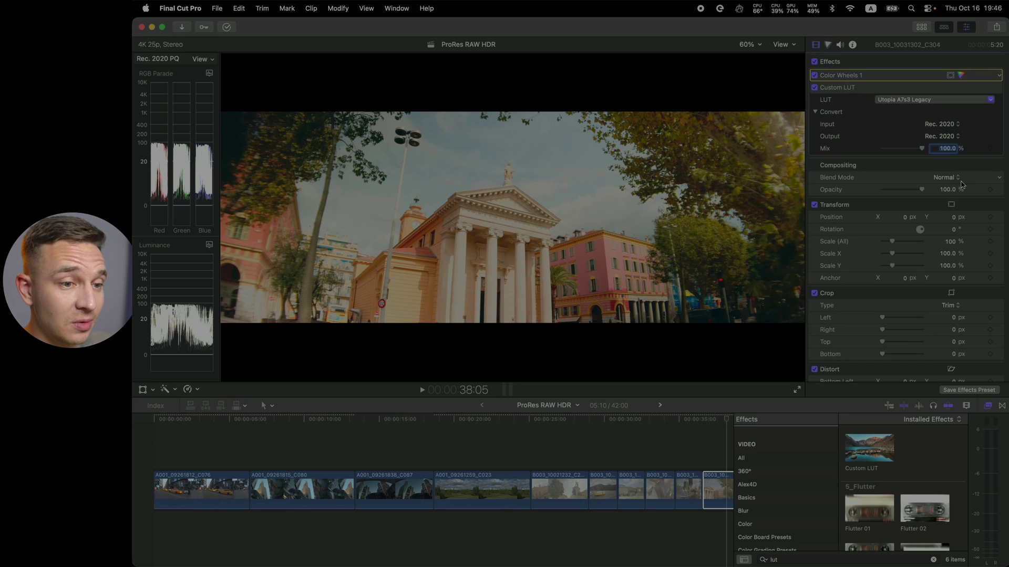
left_click(946, 124)
left_click(950, 136)
left_click(945, 136)
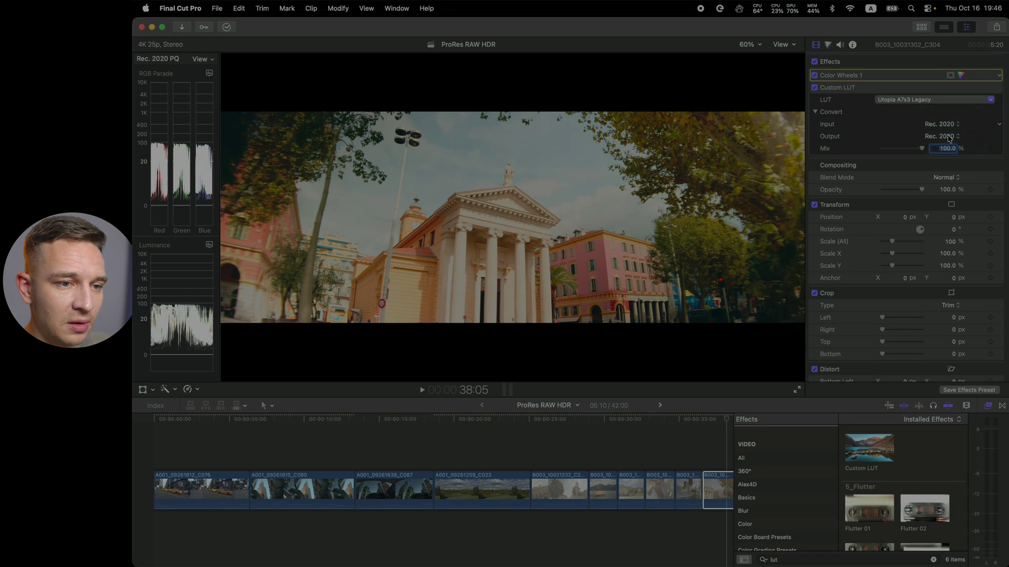
left_click(943, 127)
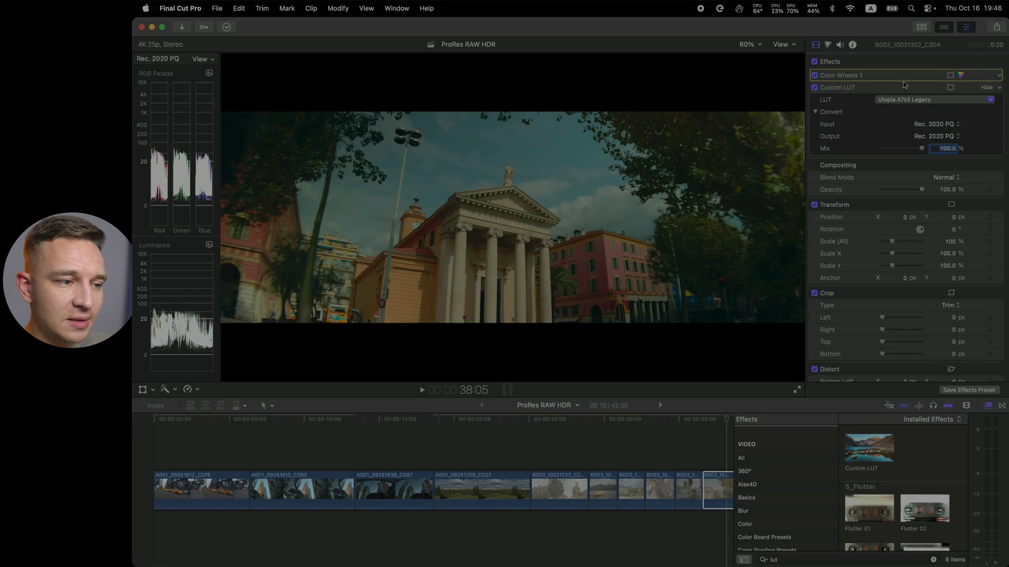
Step: Raise the highlights brightness strongly in the temple clip's Color Wheels and fine-tune the shadows and midtones brightness
left_click(961, 75)
left_click_drag(991, 193, 991, 142)
left_click_drag(941, 267, 942, 266)
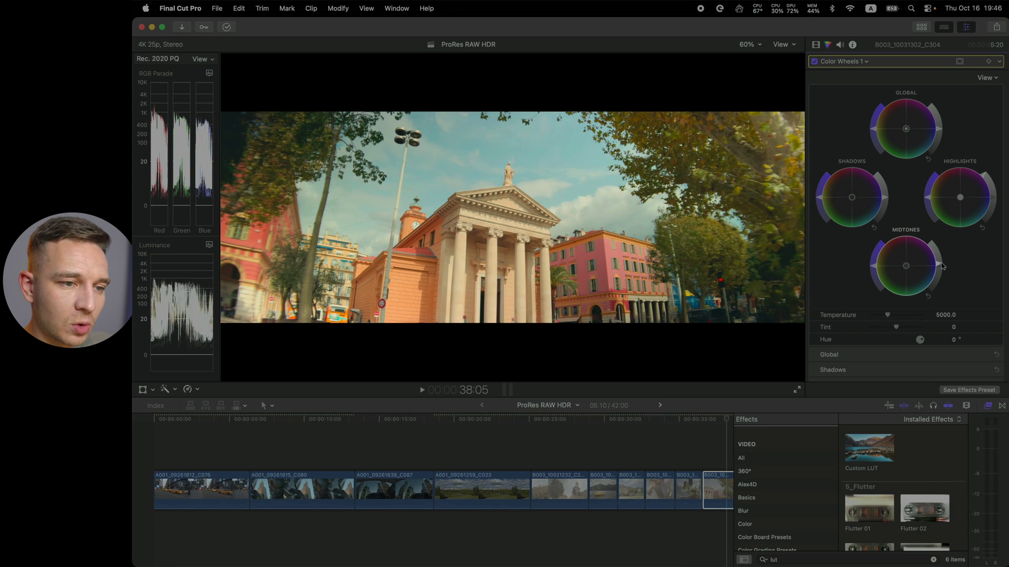
left_click(885, 199)
left_click_drag(942, 265, 942, 265)
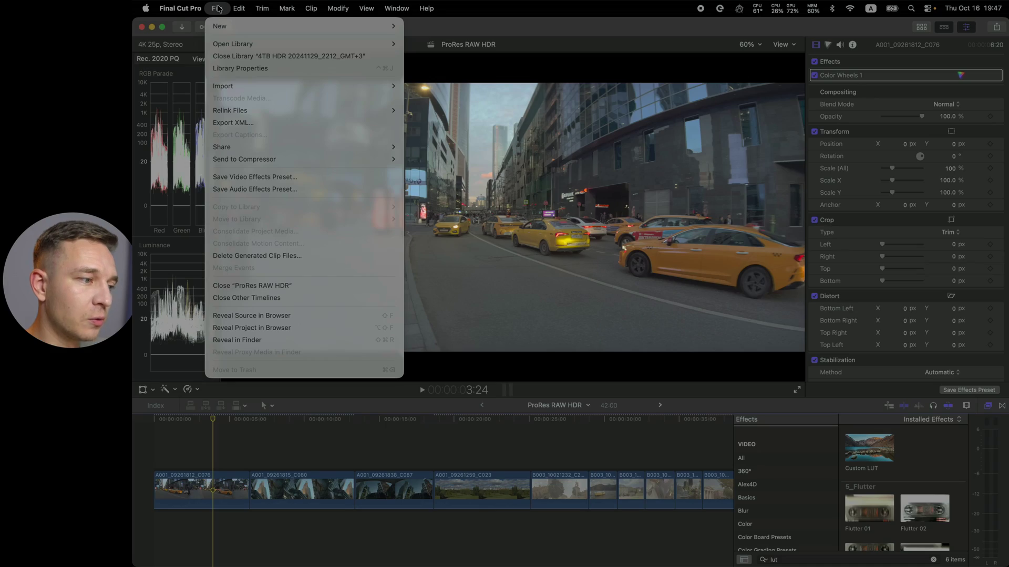
Step: Start a file export of the ProRes RAW HDR project with the default destination and display its format settings
mouse_move(274, 147)
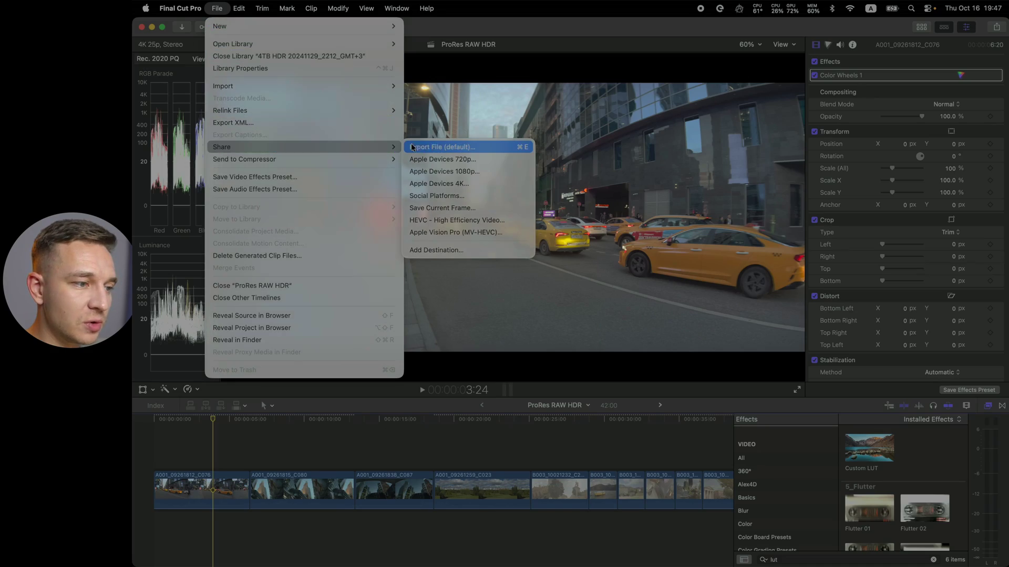
left_click(441, 147)
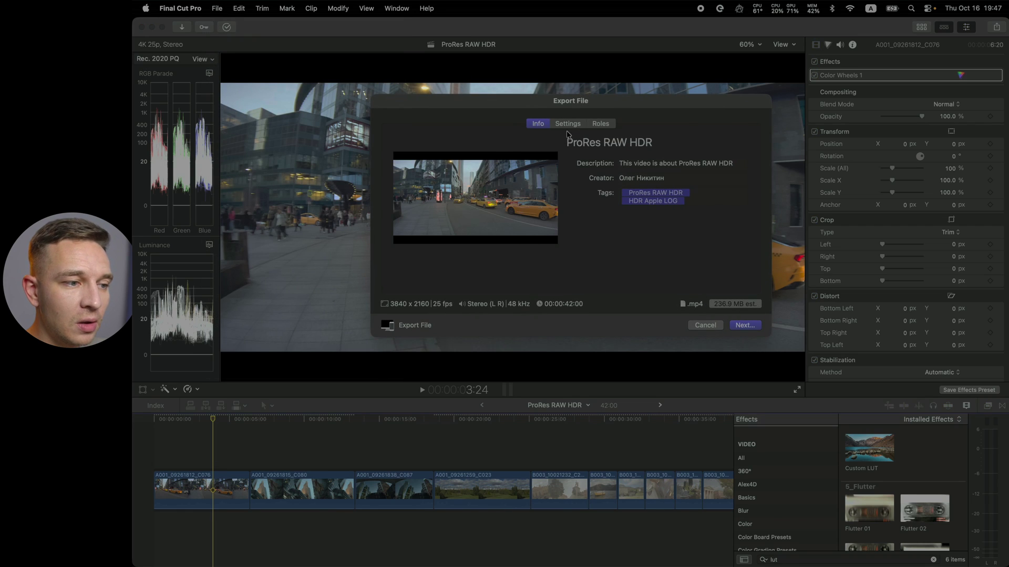
left_click(568, 125)
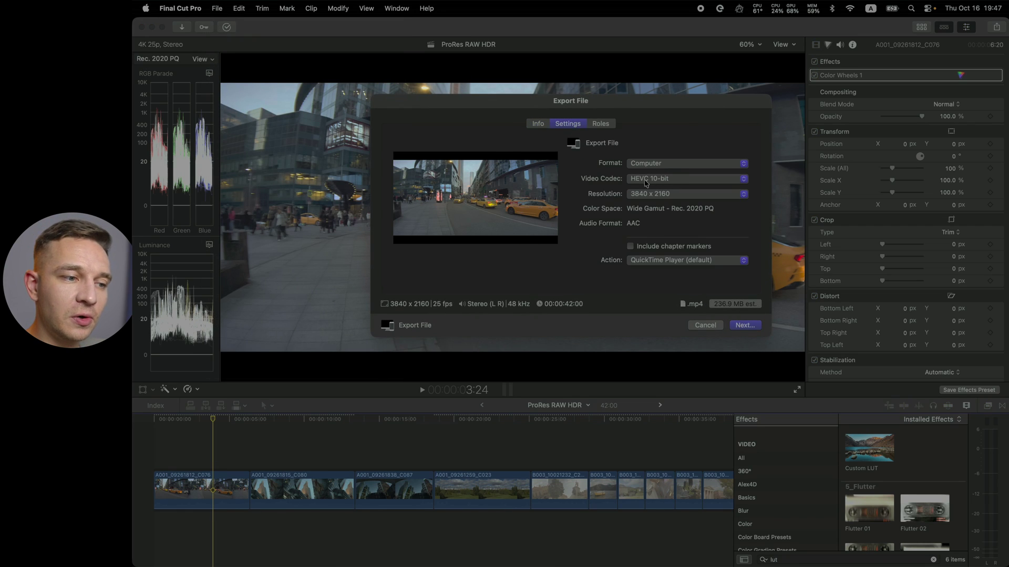
Step: Try HEVC 8-bit as the export's video codec, checking its warning, and return the codec to HEVC 10-bit
left_click(665, 183)
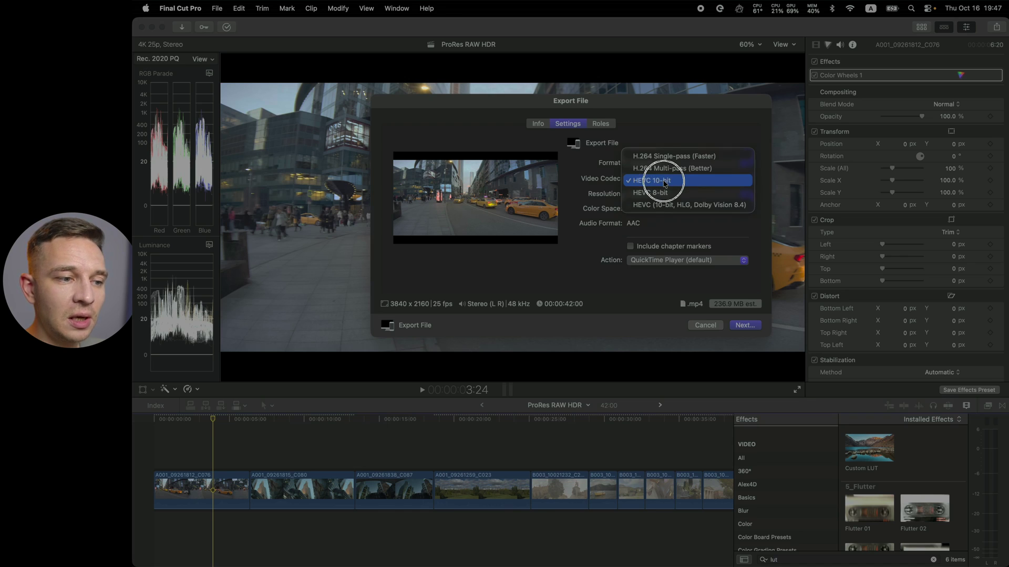
left_click(652, 165)
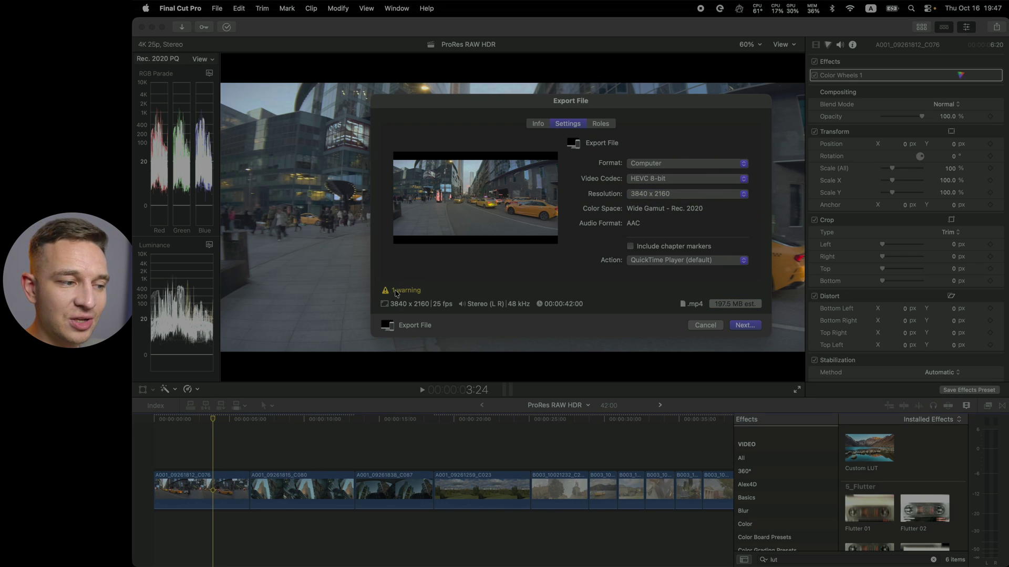
mouse_move(385, 293)
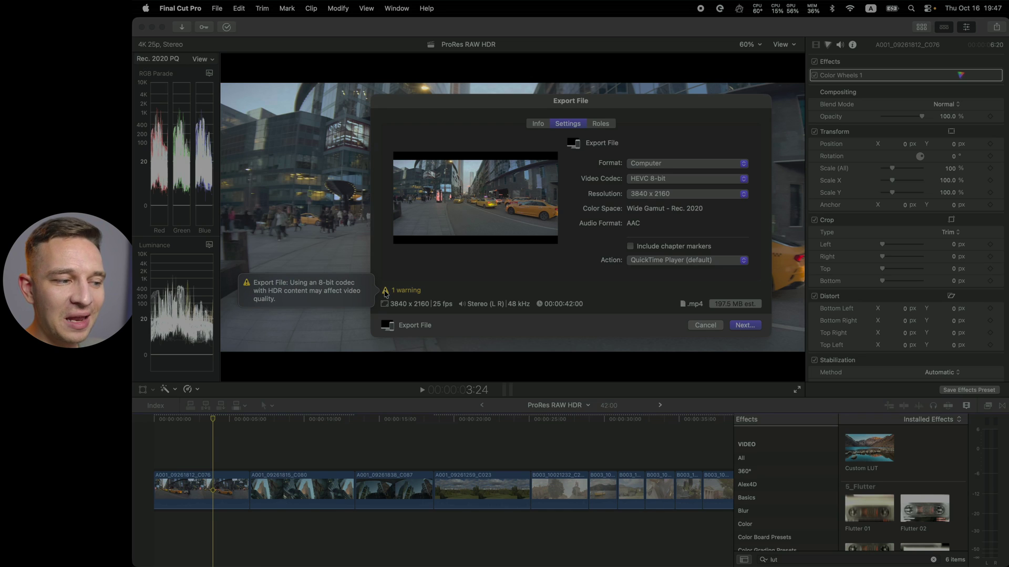
left_click(667, 179)
left_click(666, 171)
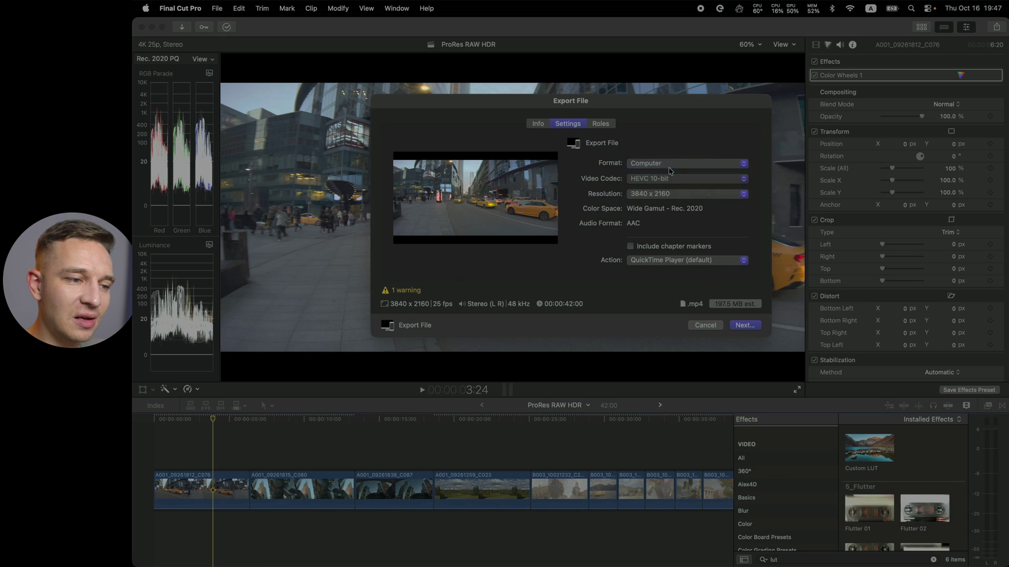